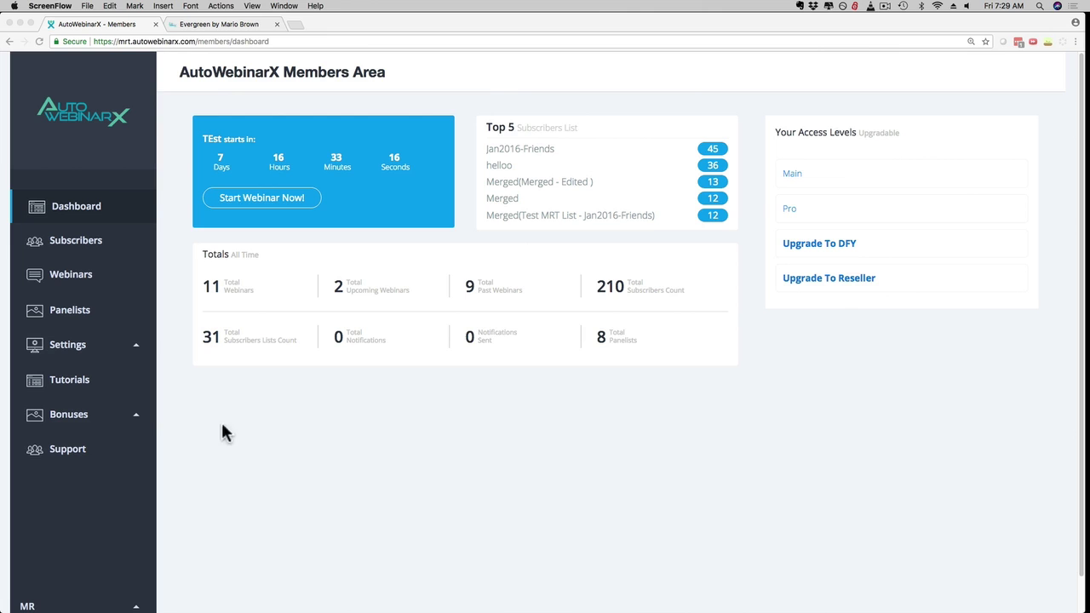
Start a new webinar with the suggested "Case Study Bonus (all info inside the file)" title and the description "test2".
left_click(64, 283)
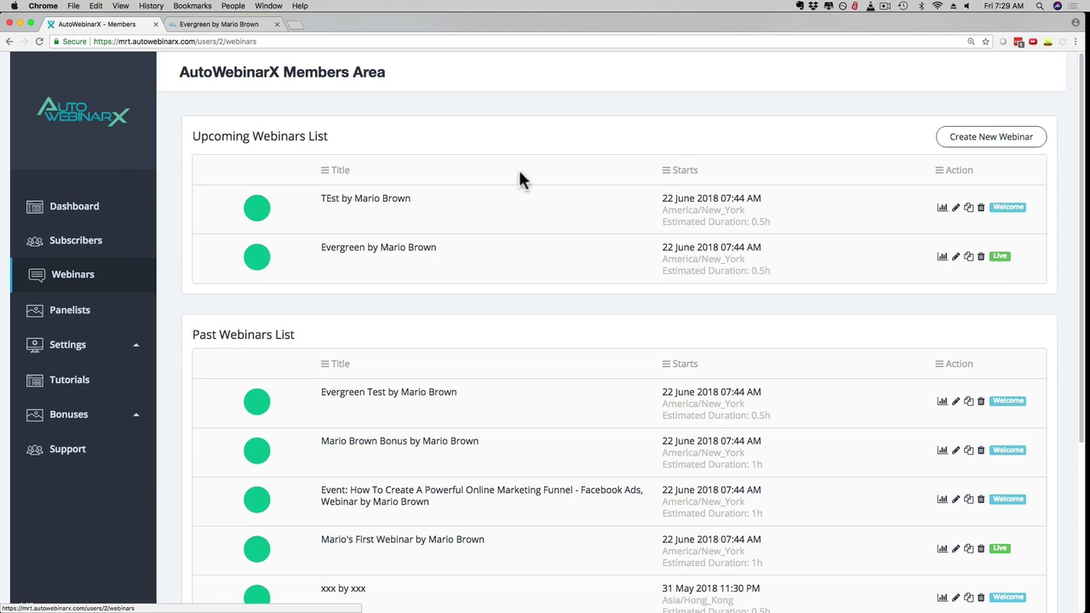
scroll(399, 227, "down", 1)
scroll(360, 348, "up", 1)
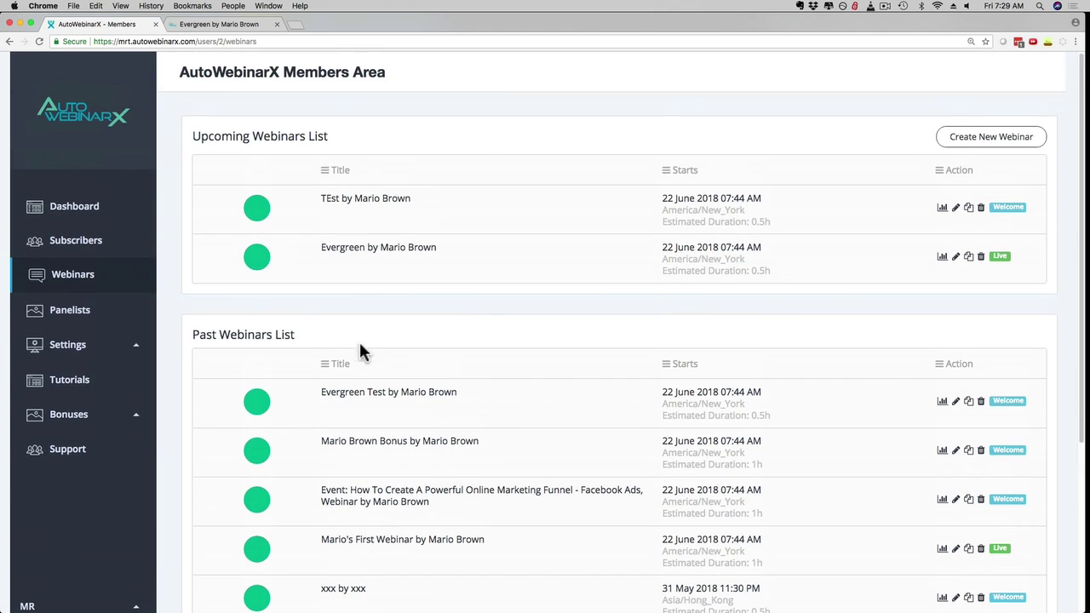
left_click(975, 138)
left_click(348, 201)
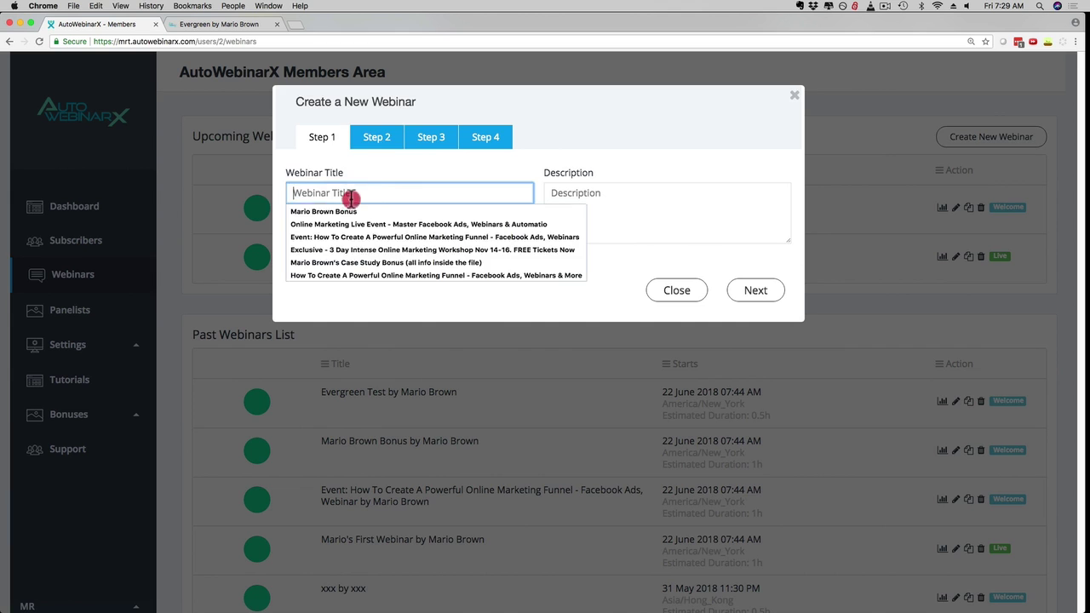
left_click(332, 262)
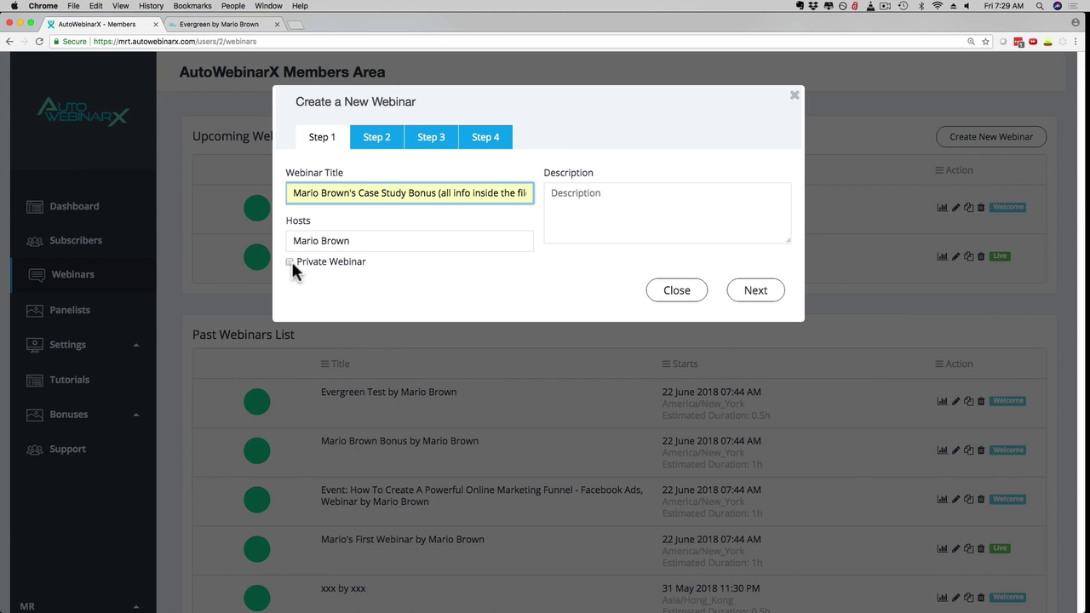
left_click(603, 197)
type("test2")
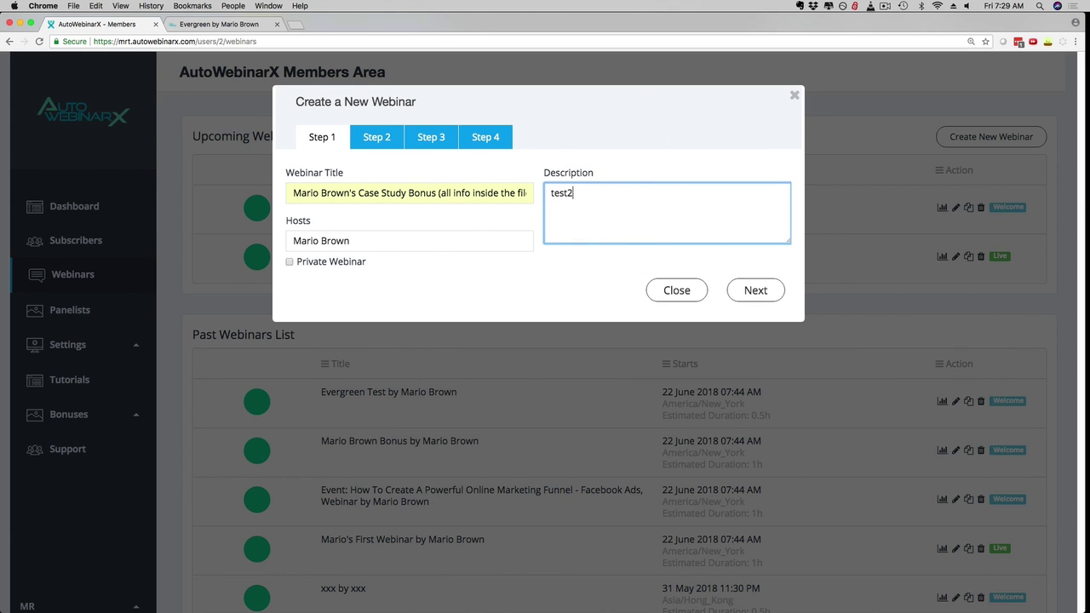
left_click(756, 290)
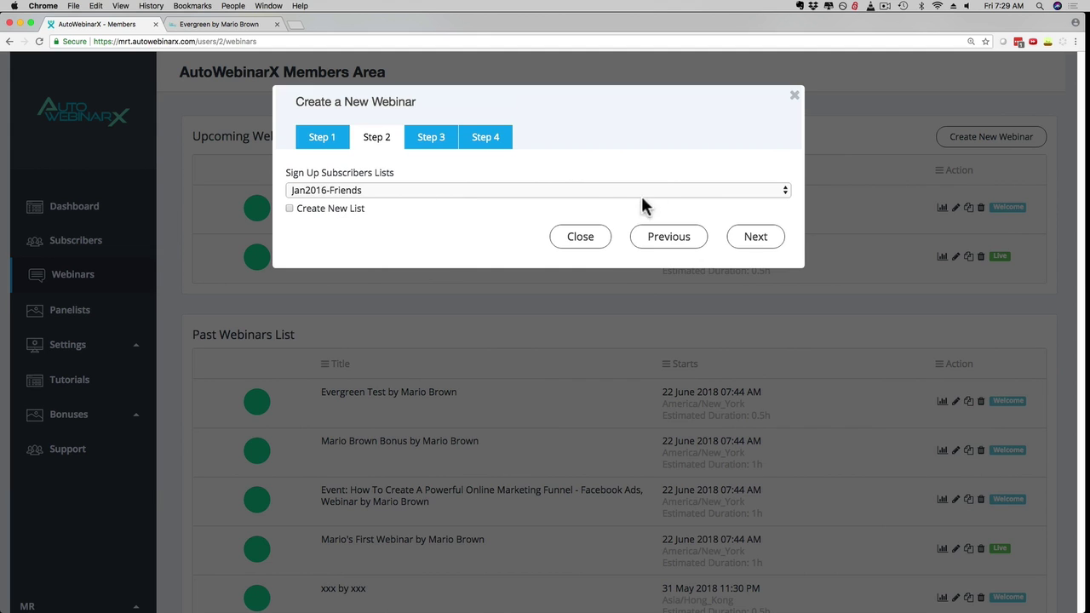
Keep the Jan2016-Friends sign-up list, set the start date to 06/22/2018, and enable Just In Time Webinar with a 15-minute schedule.
left_click(748, 237)
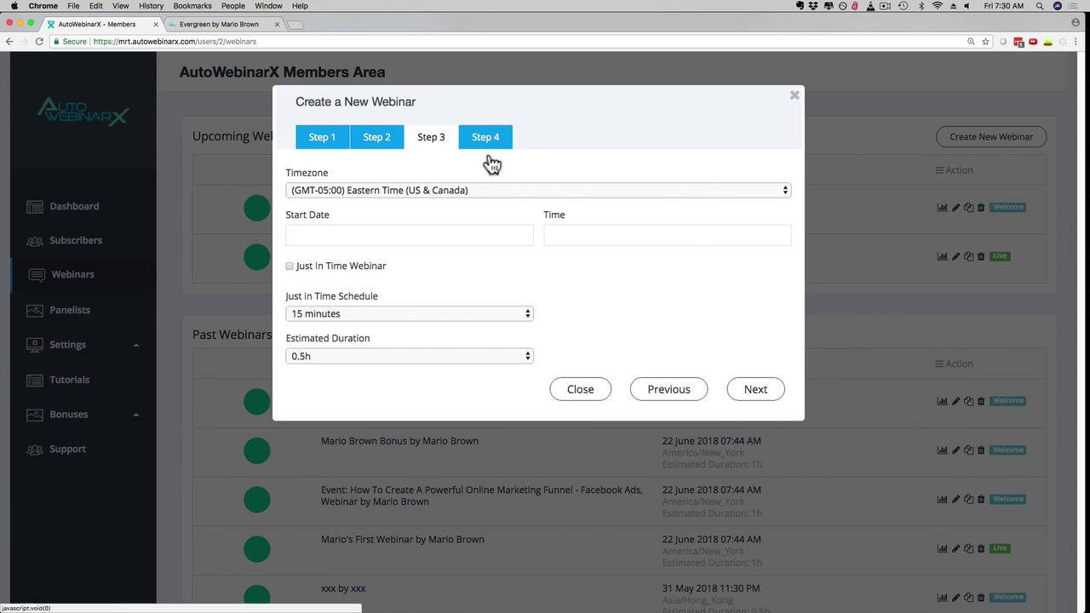
left_click(744, 391)
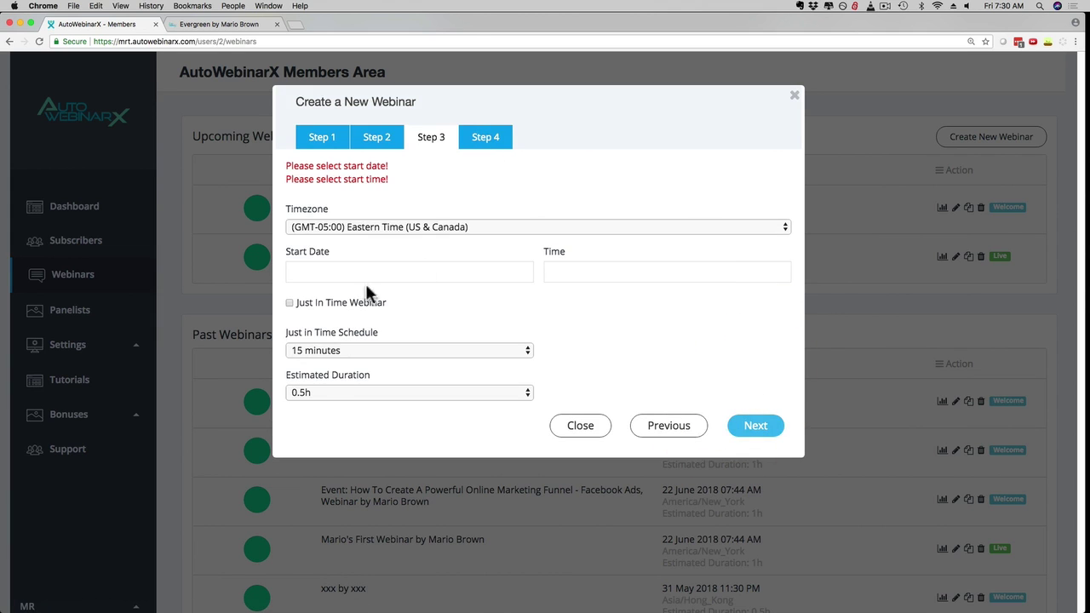
left_click(302, 271)
left_click(408, 379)
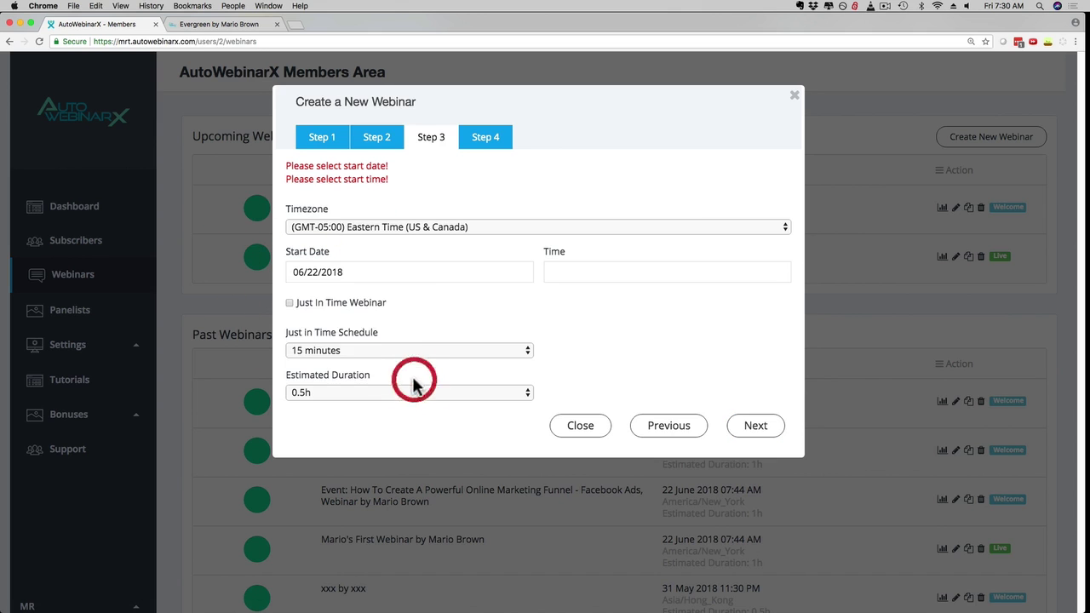
left_click(290, 303)
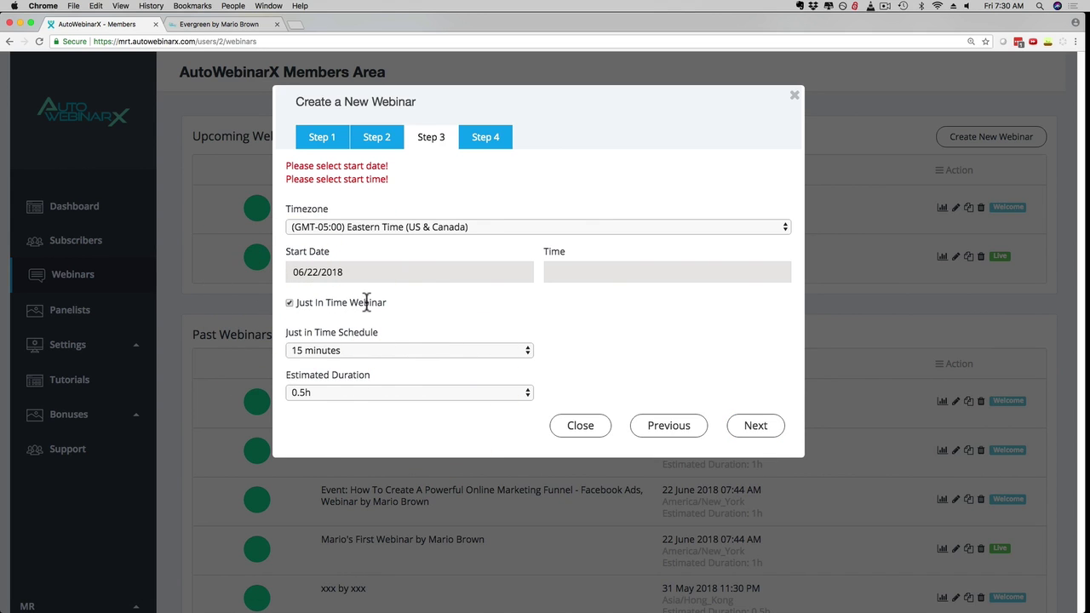
left_click(361, 351)
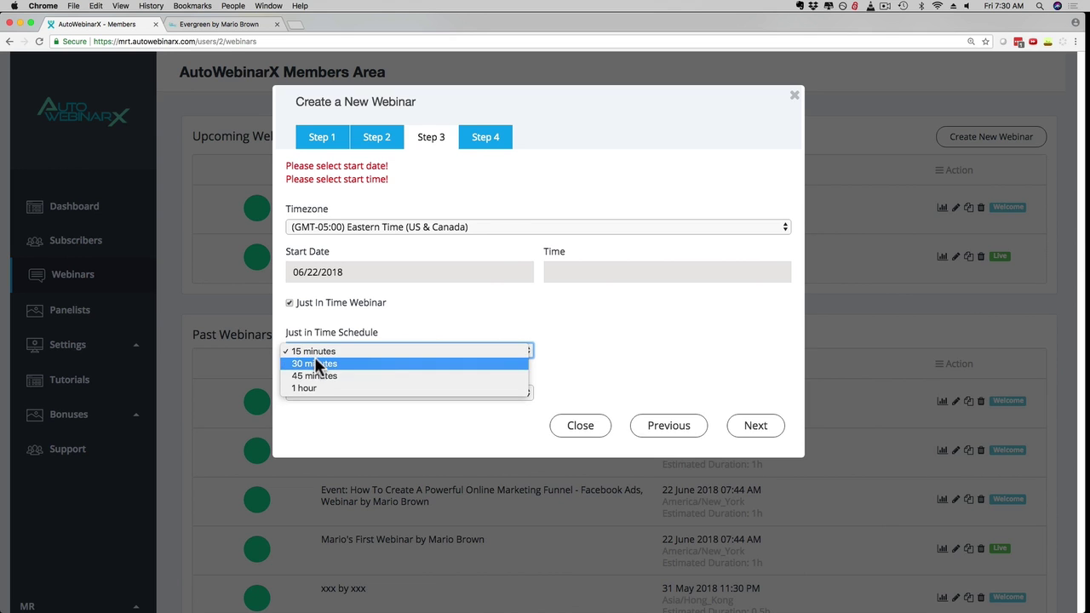
left_click(746, 424)
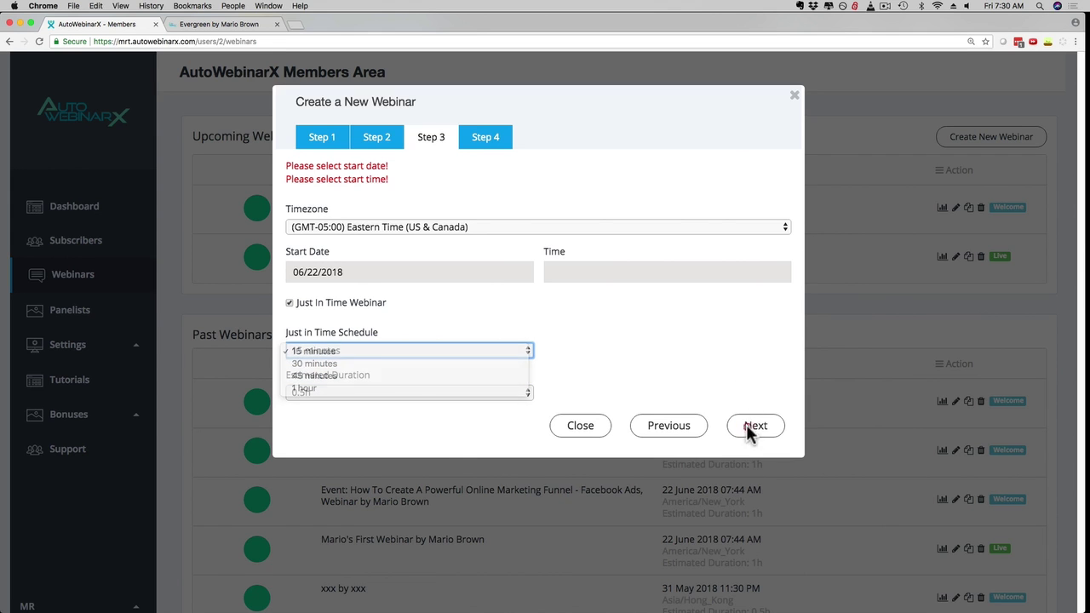
left_click(755, 428)
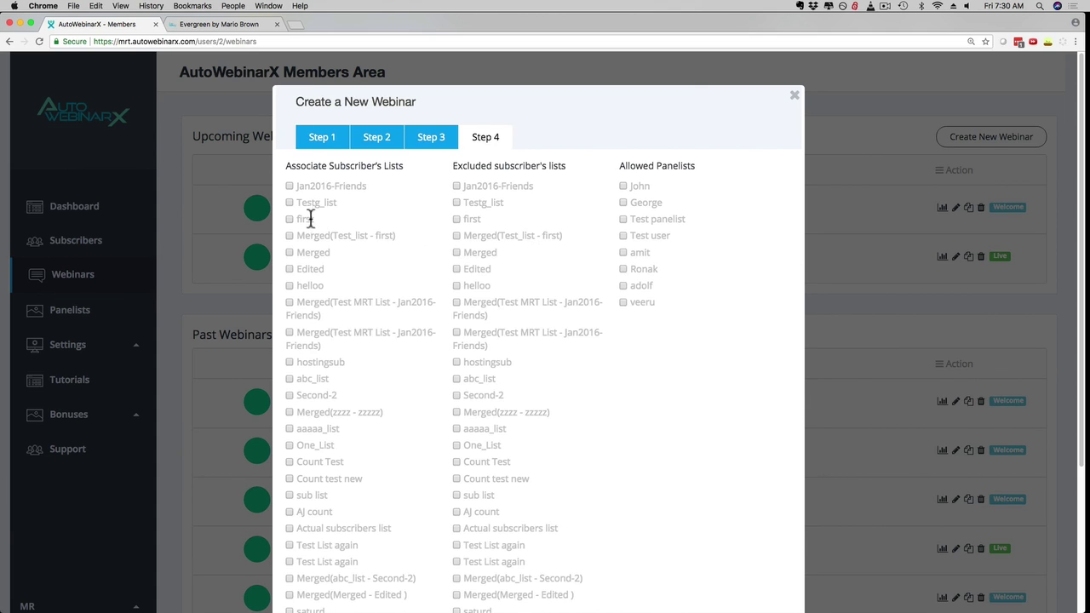
Go through the subscriber list and panelist options and add the new webinar.
left_click(457, 202)
scroll(673, 247, "down", 5)
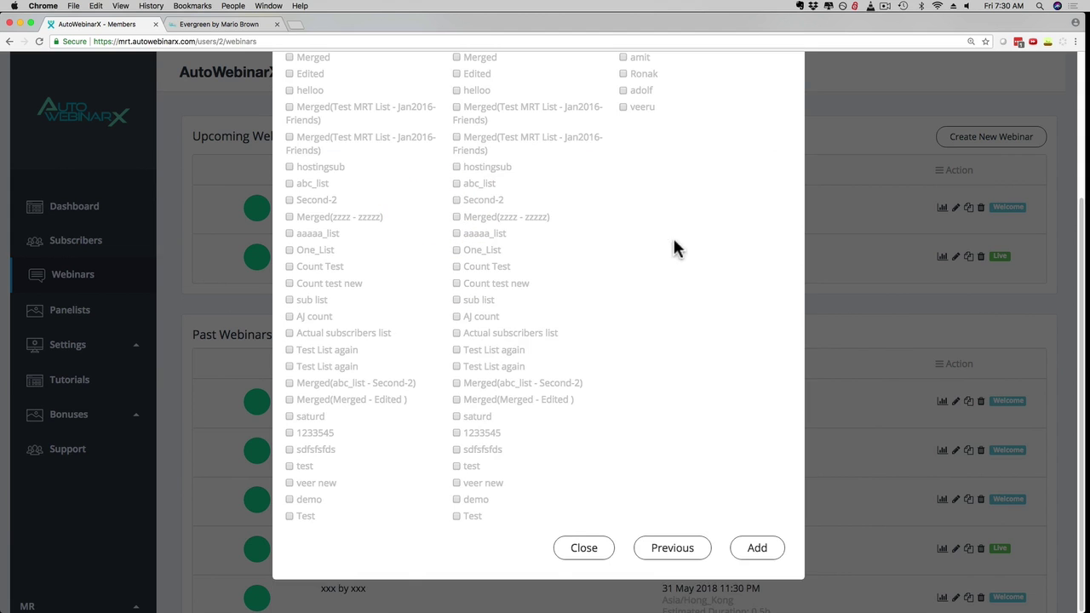
left_click(755, 548)
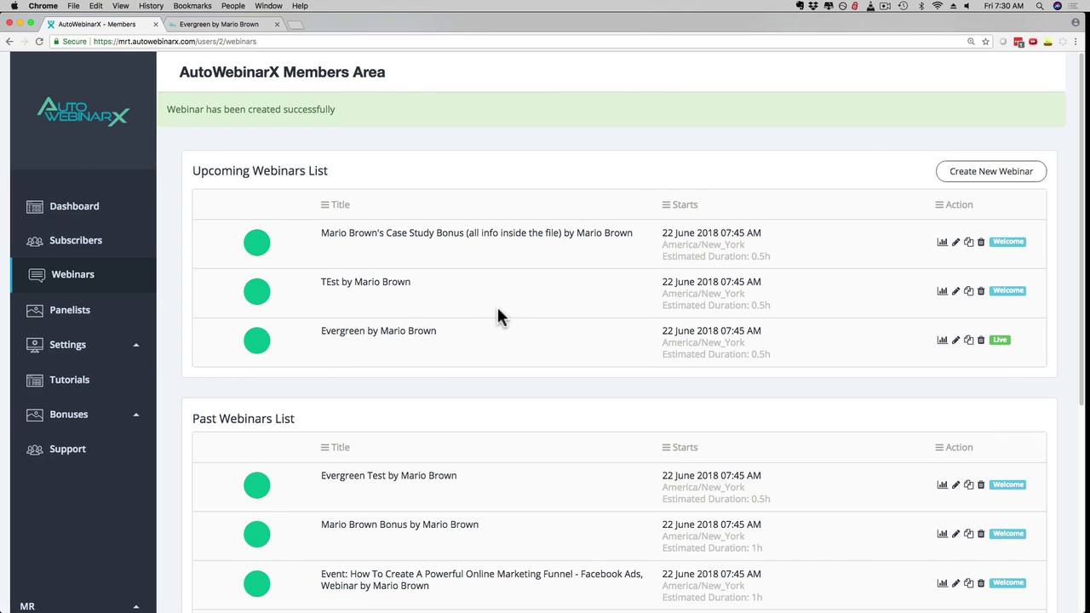
Open the Evergreen webinar for editing and view its webinar and panelist invite URLs.
left_click(957, 341)
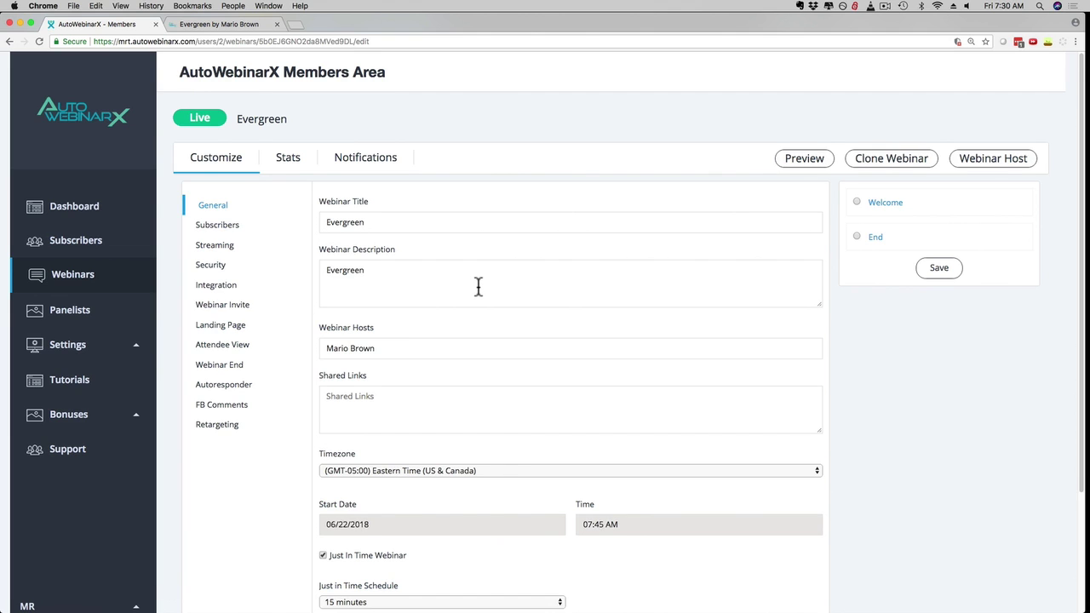
scroll(478, 287, "down", 1)
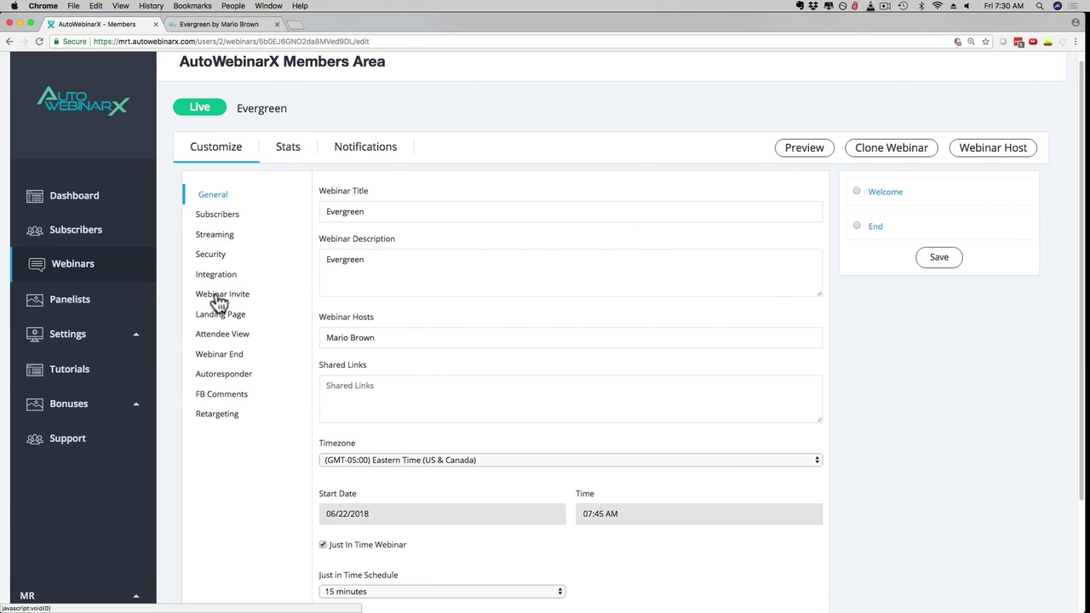
left_click(220, 299)
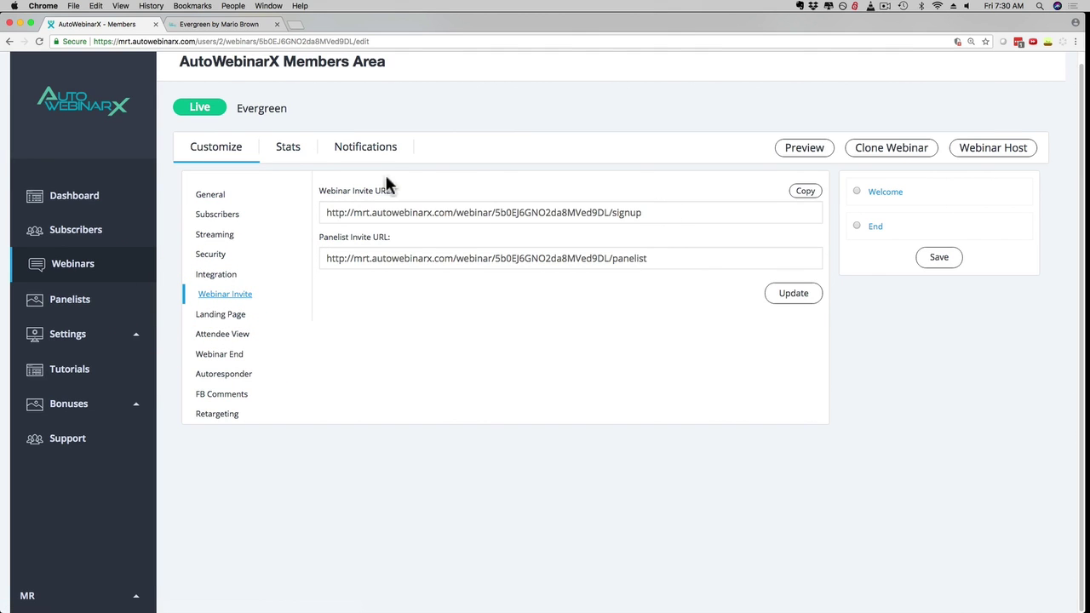
Reload the Evergreen webinar's public sign-up page and examine its countdown and registration form.
left_click(201, 23)
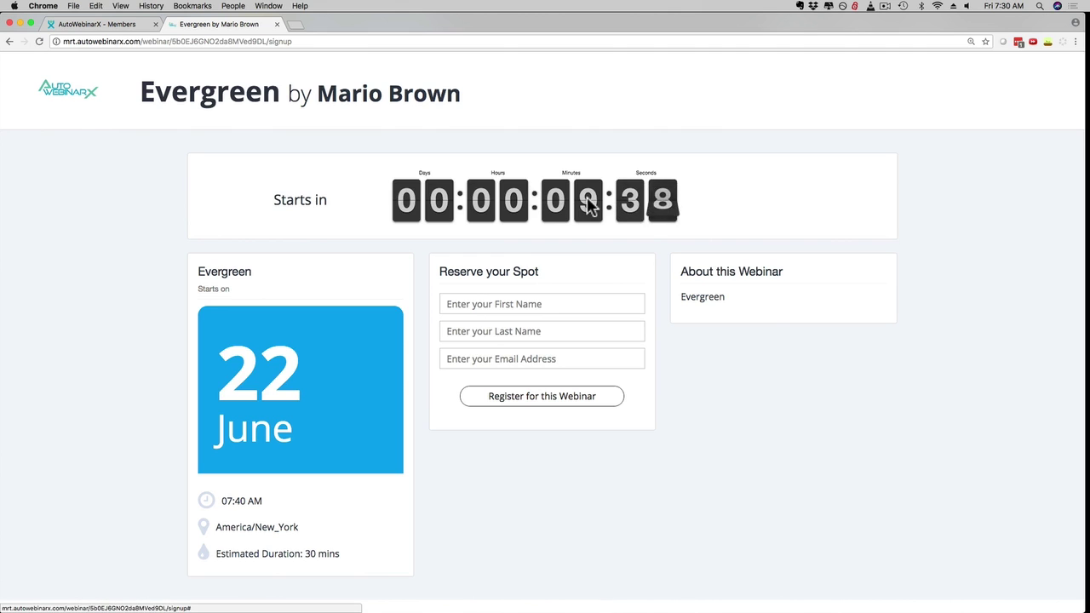
left_click(39, 42)
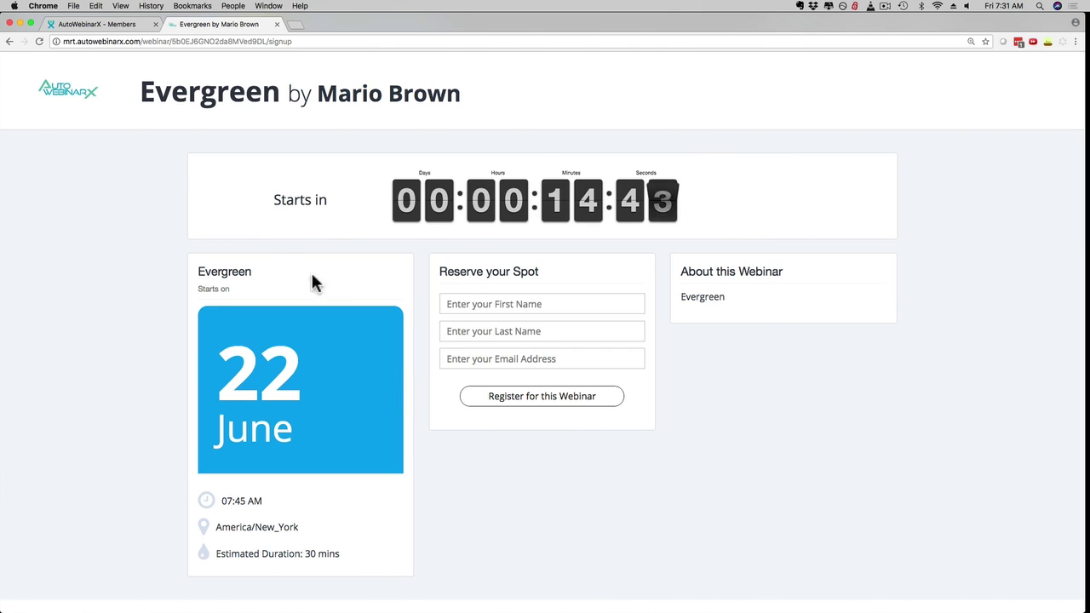
left_click(444, 272)
left_click_drag(444, 272, 542, 271)
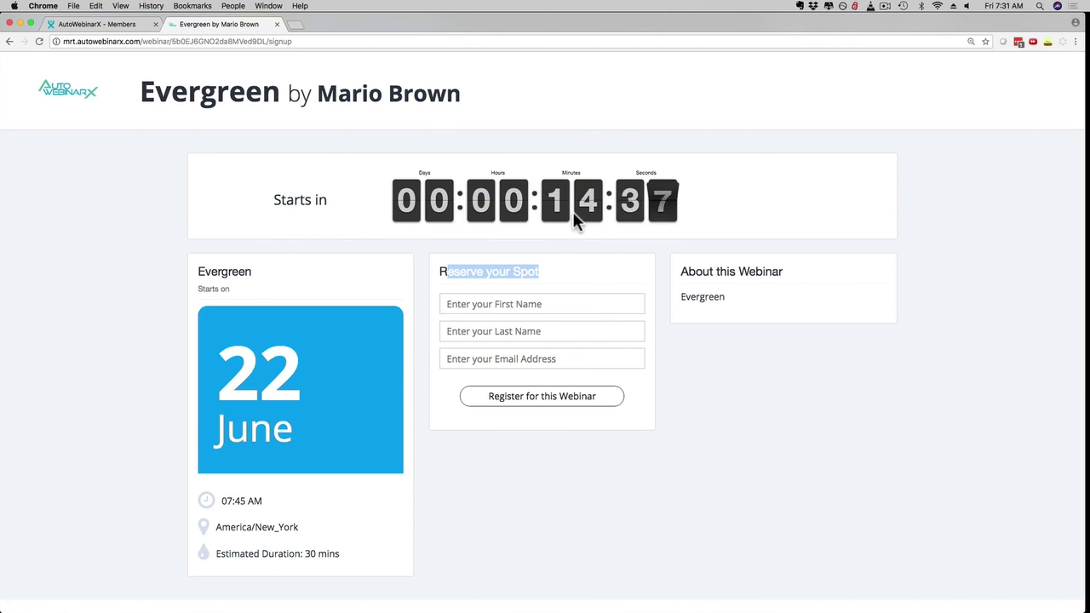
left_click(851, 369)
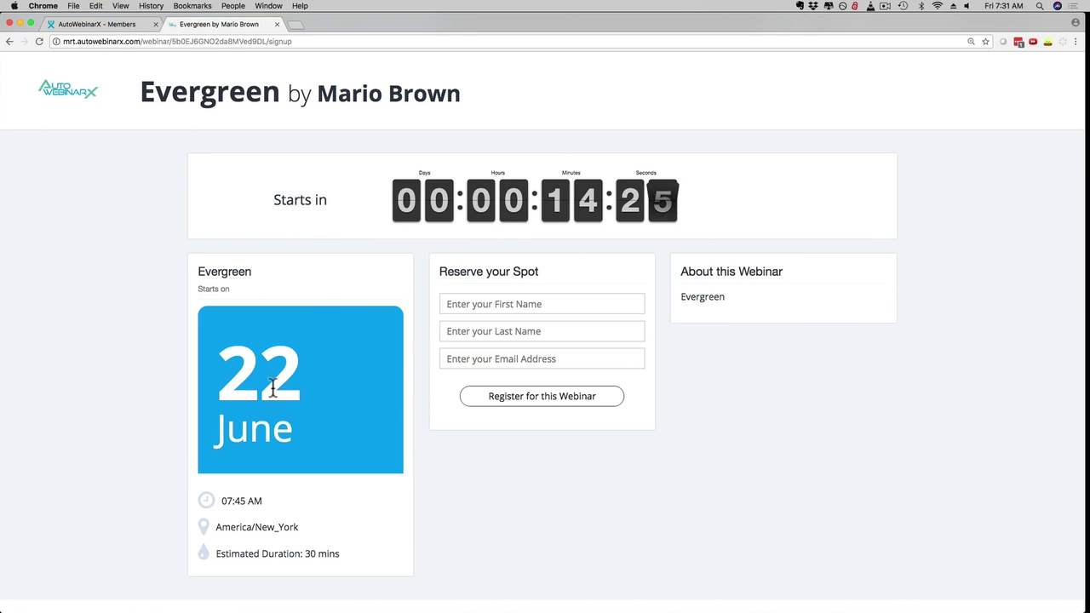
Return to the members area and examine the Evergreen webinar's general settings, including shared links and the just-in-time schedule.
left_click(88, 24)
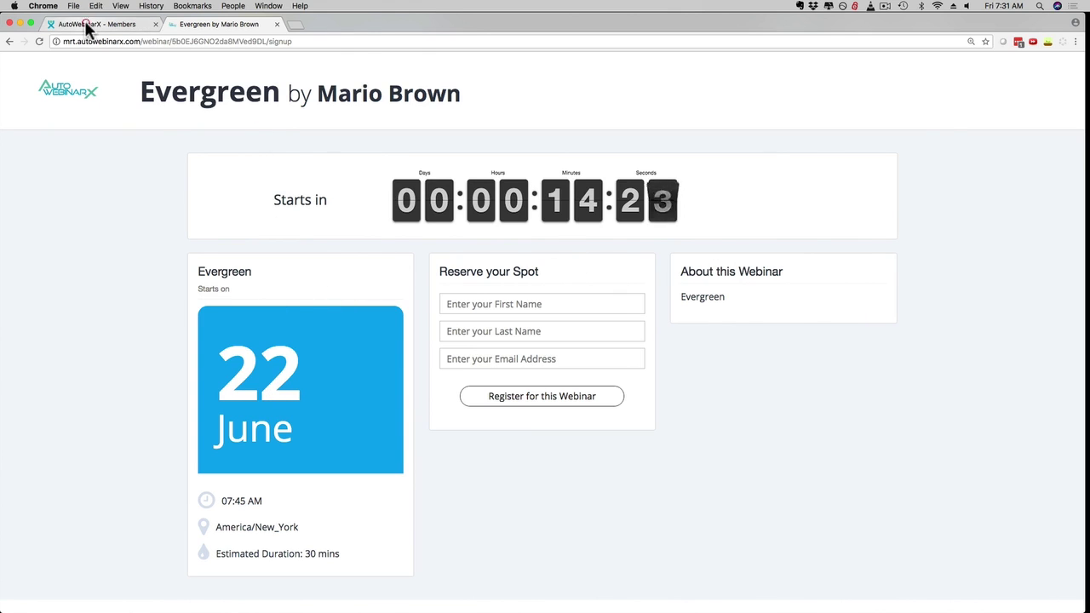
left_click(211, 196)
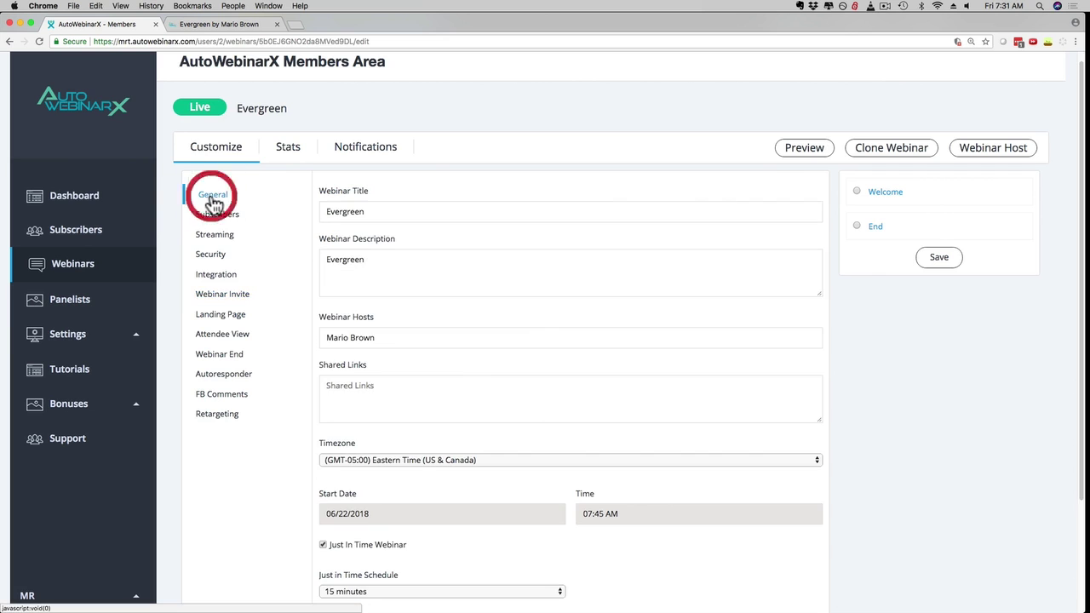
scroll(383, 260, "down", 1)
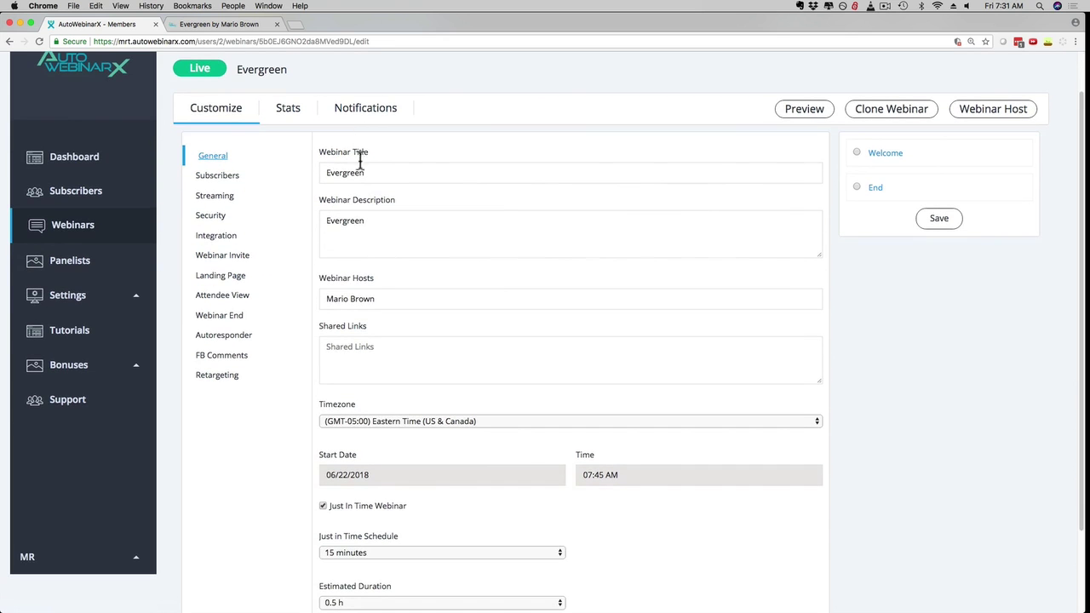
scroll(356, 284, "down", 1)
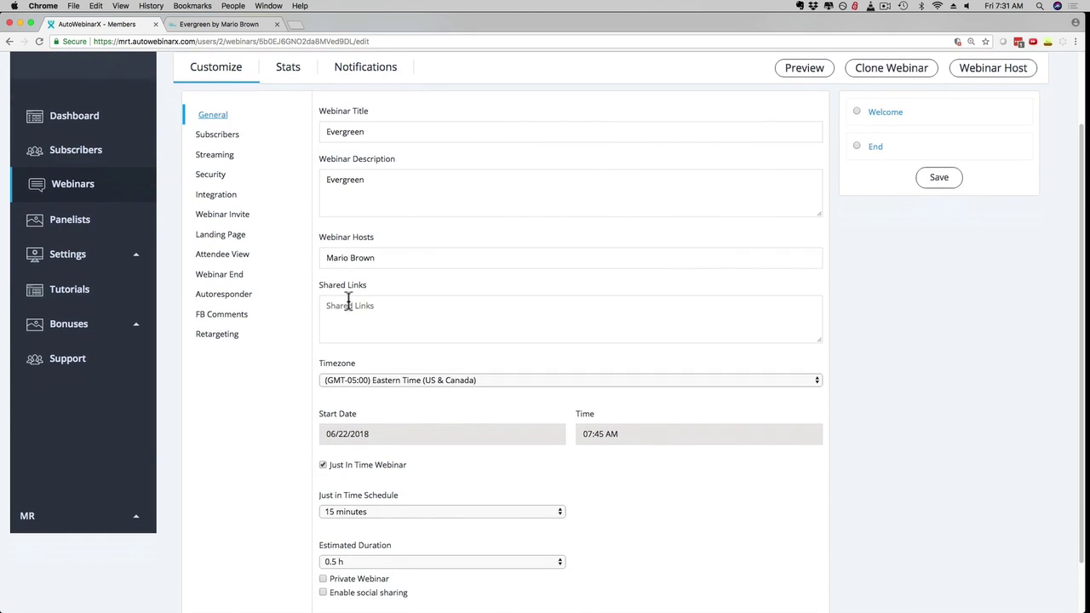
left_click(336, 308)
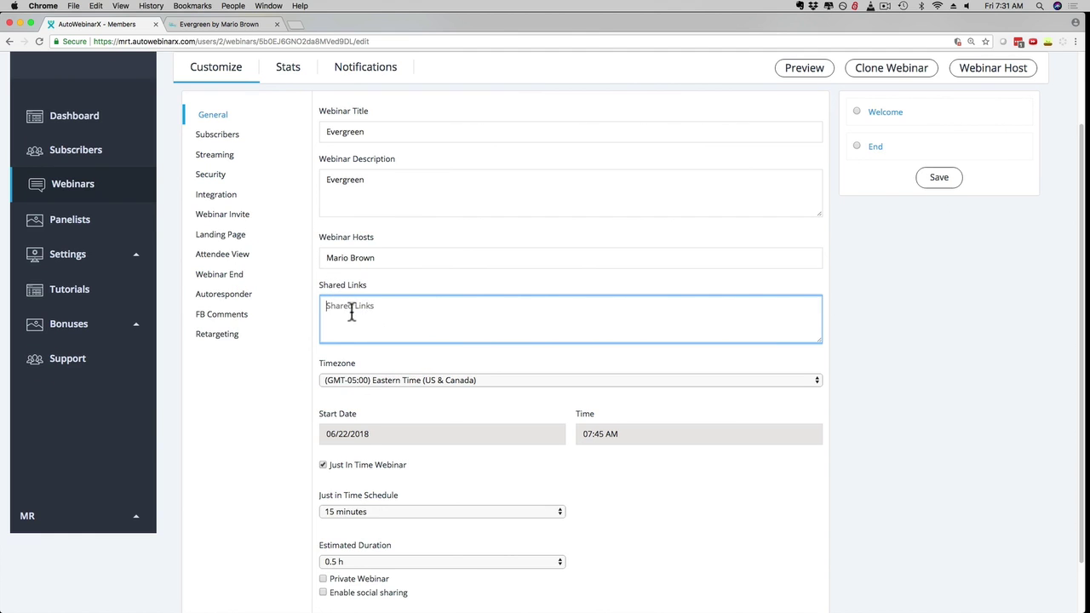
scroll(334, 314, "down", 2)
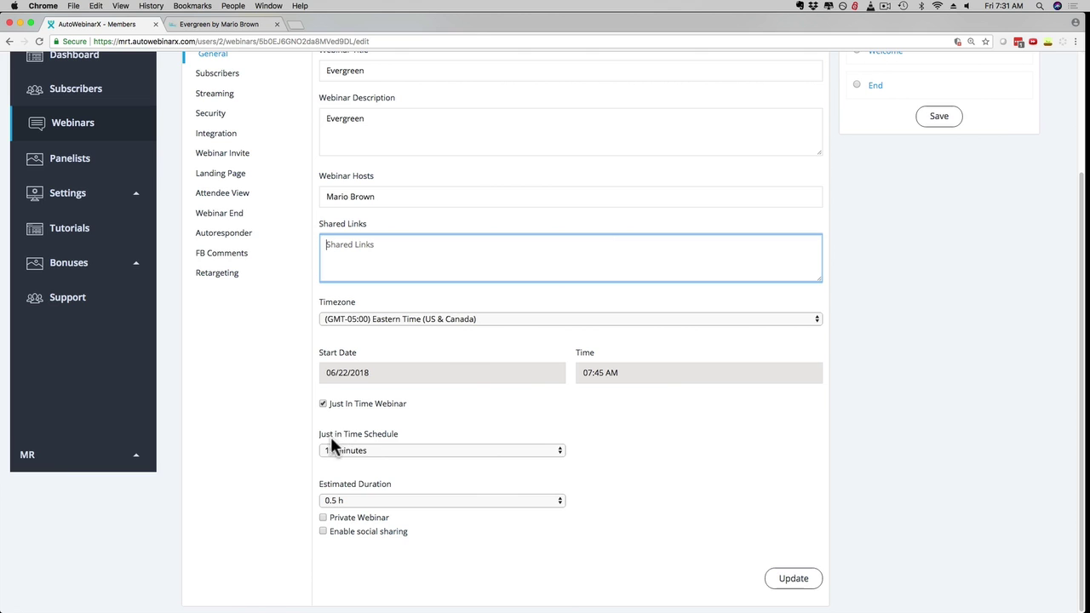
scroll(345, 460, "up", 2)
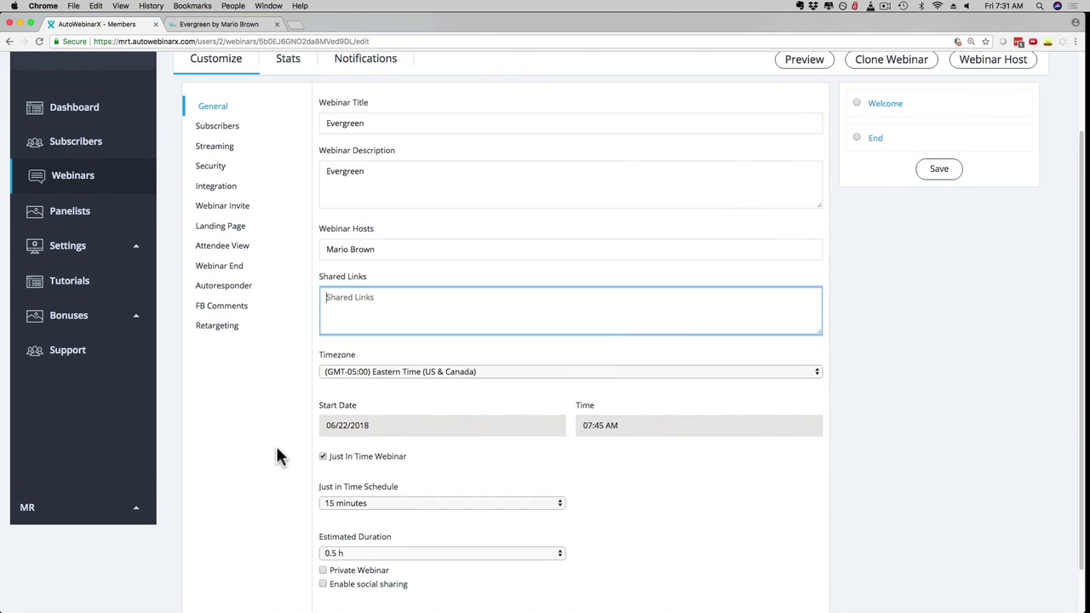
Examine the Evergreen webinar's automated streaming options and the video URL suggestions without choosing a video.
left_click(234, 145)
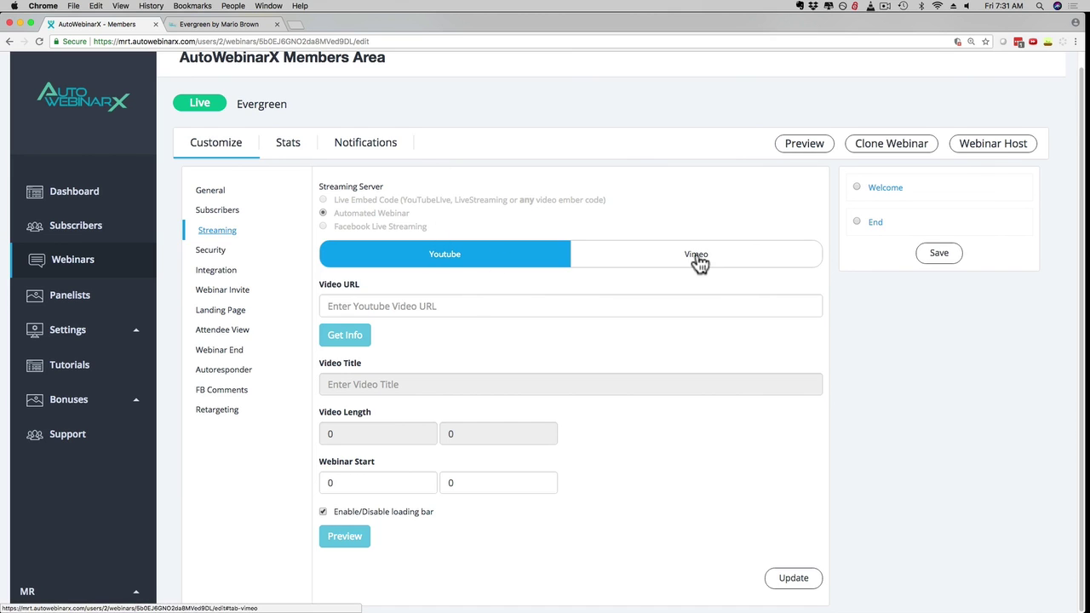
left_click(379, 305)
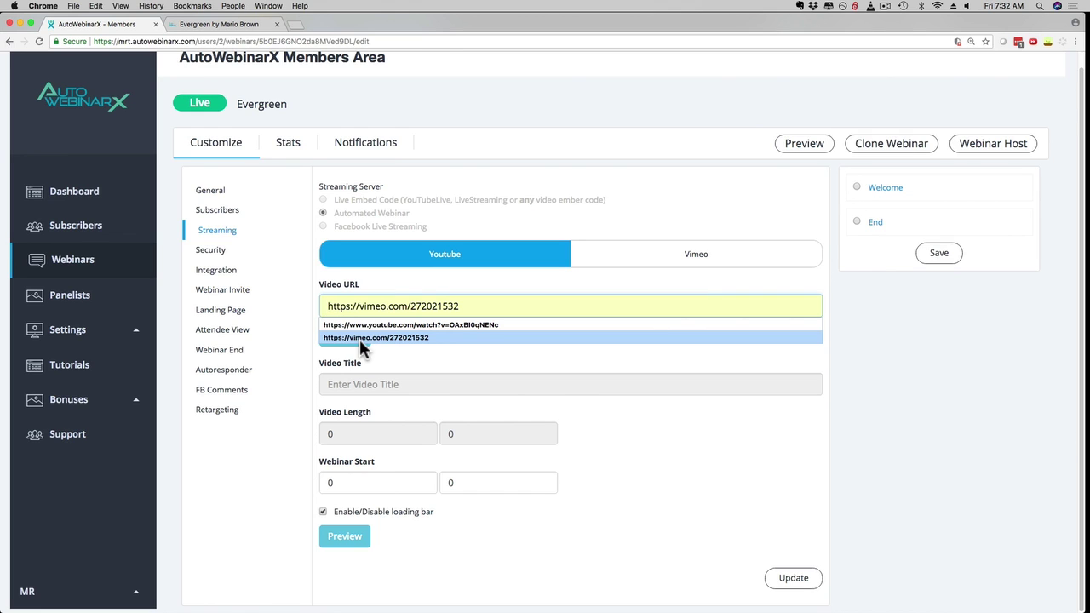
left_click(889, 379)
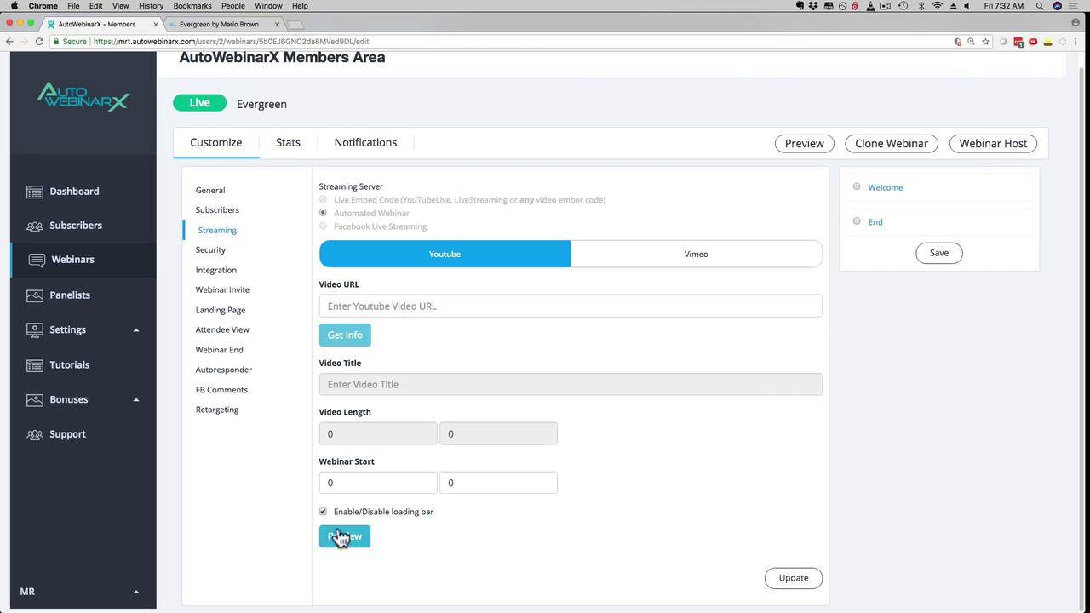
Review the allowed panelists and integration code, and select the full webinar invite URL.
left_click(212, 260)
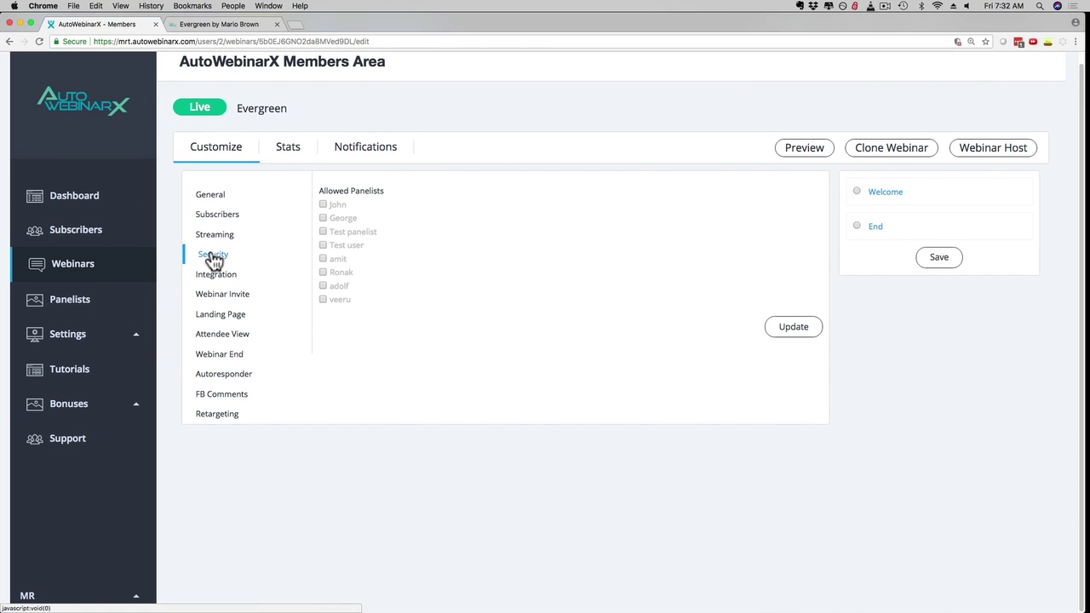
left_click(214, 276)
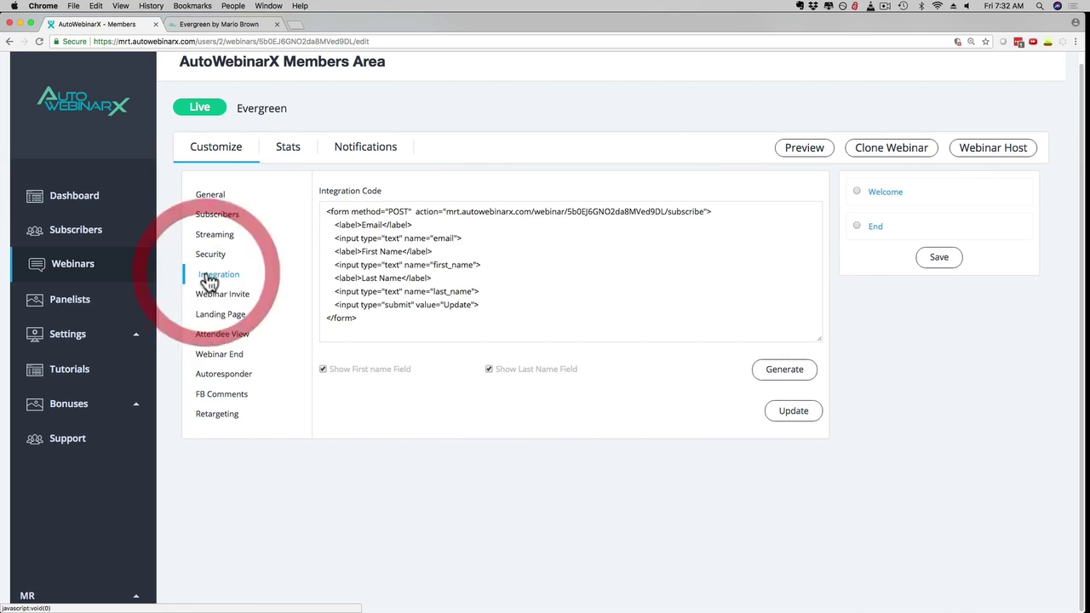
left_click(212, 298)
left_click_drag(326, 213, 665, 212)
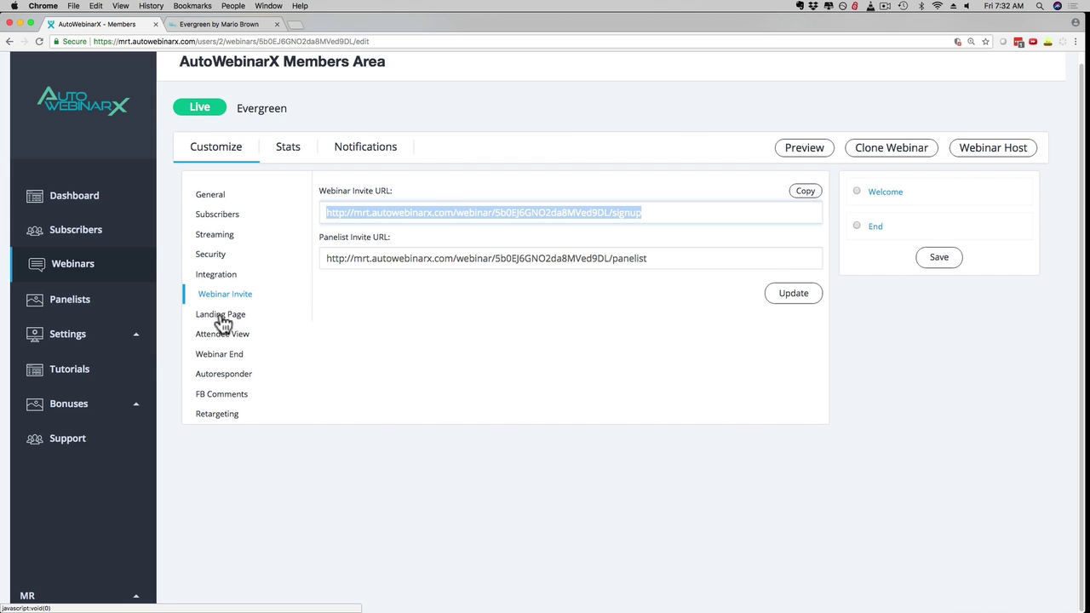
Open the Evergreen webinar's host page and examine its shared URL, broadcast message and webinar stats areas.
left_click(998, 148)
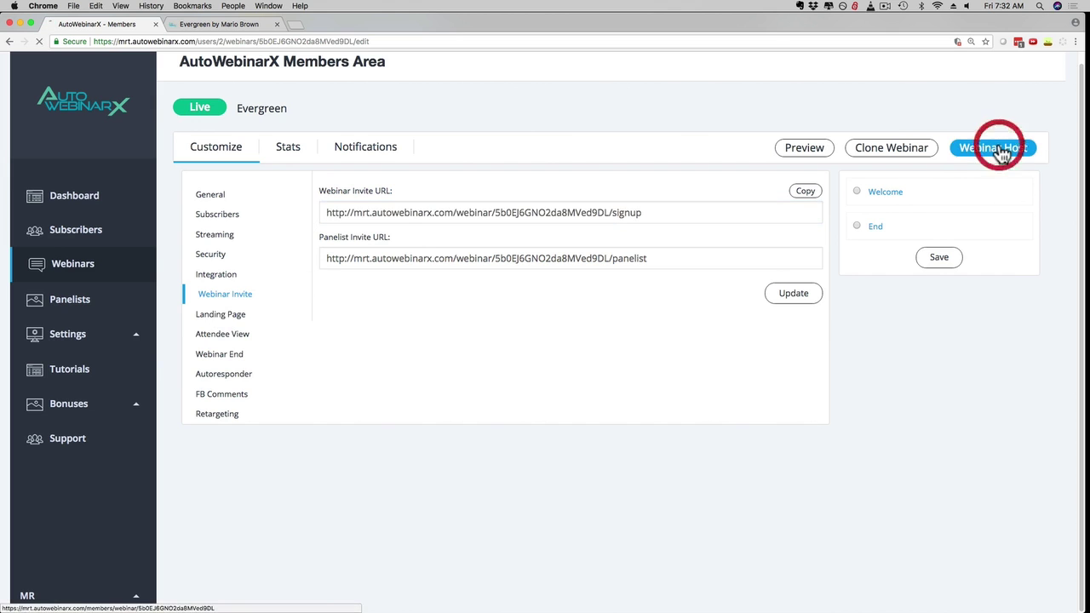
scroll(297, 259, "down", 3)
scroll(298, 258, "up", 3)
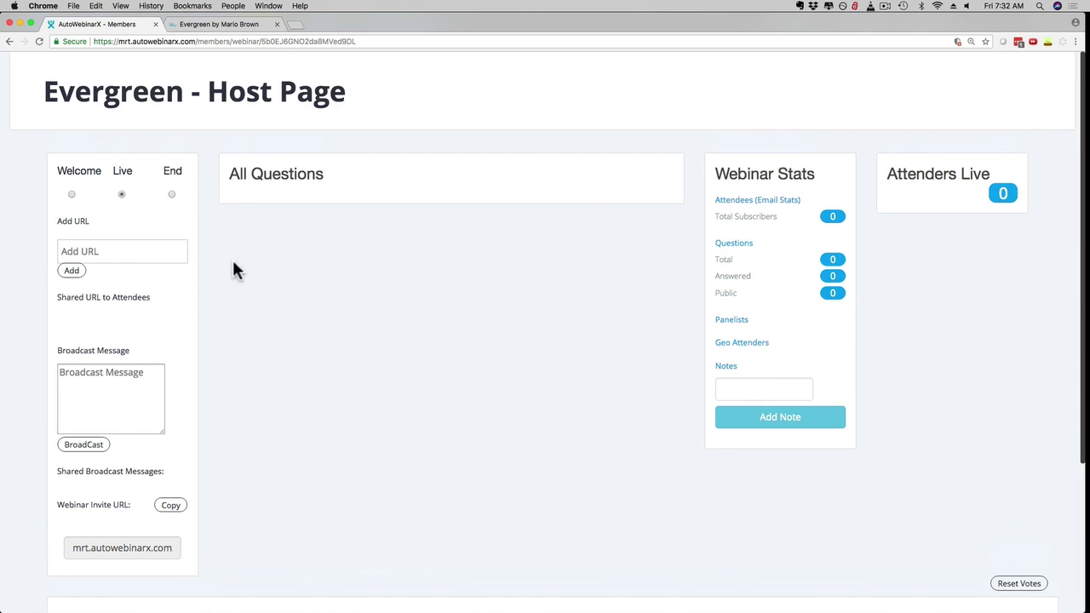
left_click(93, 250)
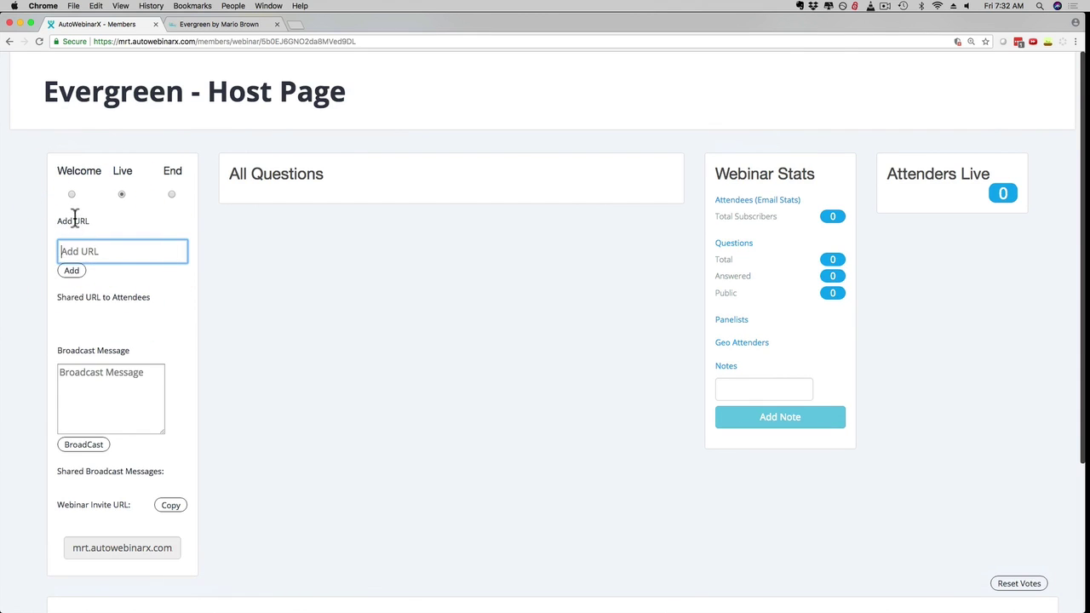
left_click(86, 380)
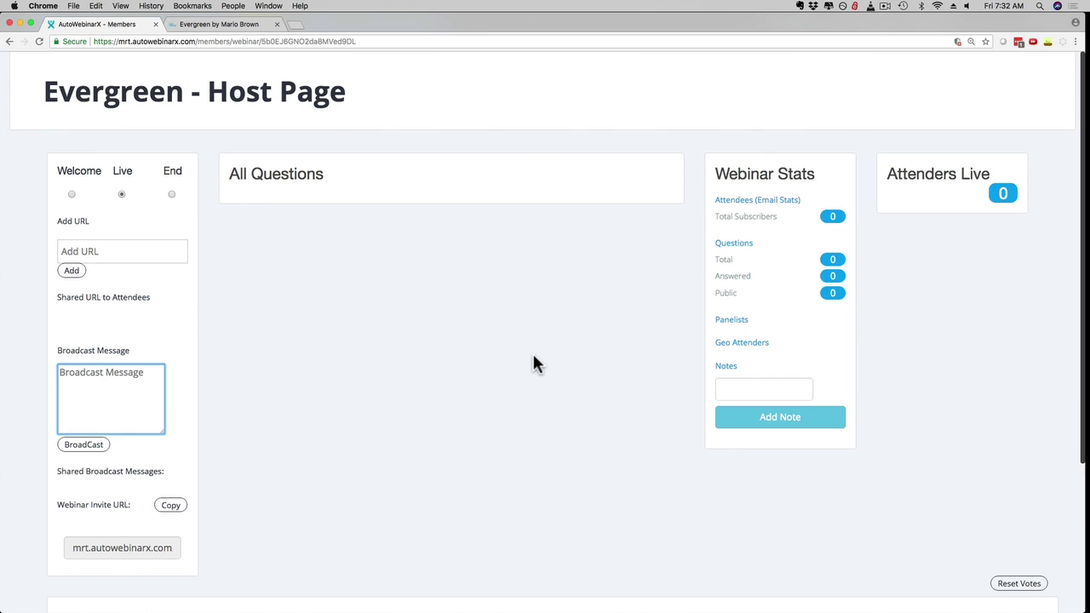
Return to the Evergreen webinar's settings and examine the streaming server choices, including live embed code and Facebook live streaming.
left_click(9, 41)
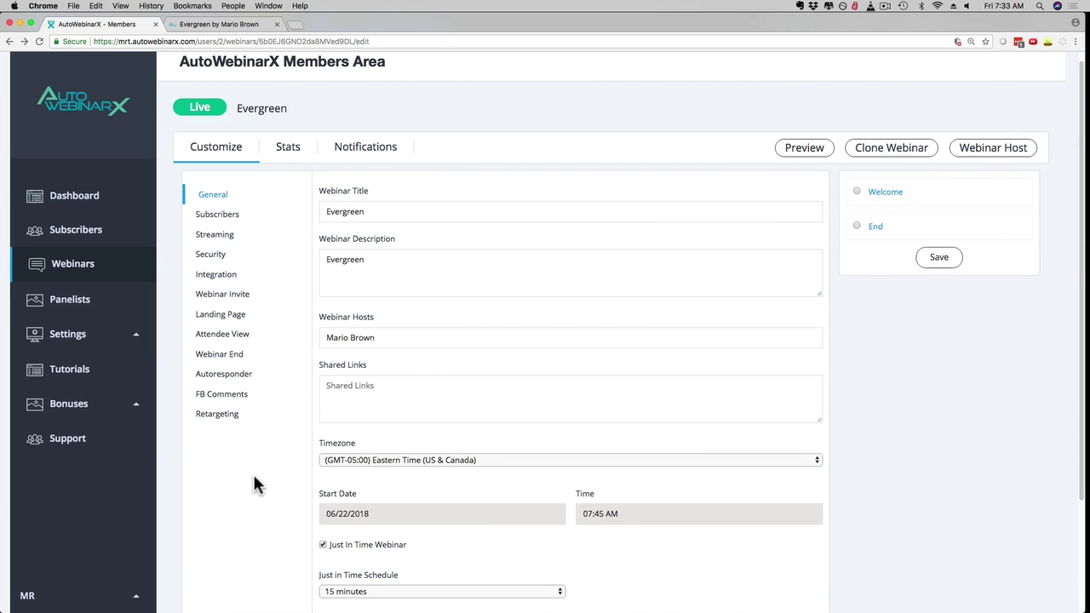
left_click(210, 238)
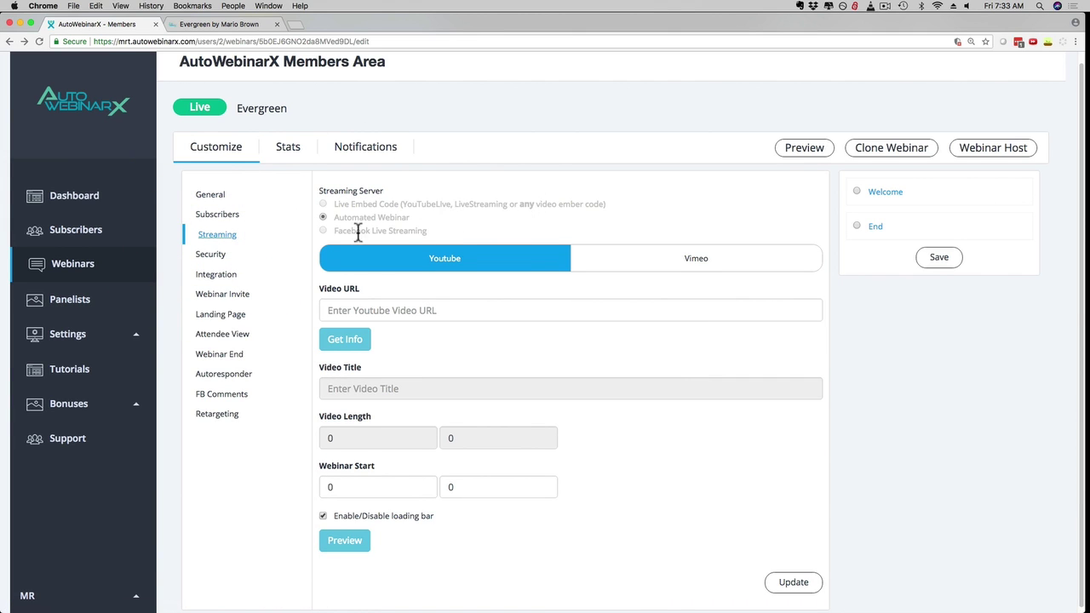
left_click_drag(337, 231, 577, 202)
left_click(649, 194)
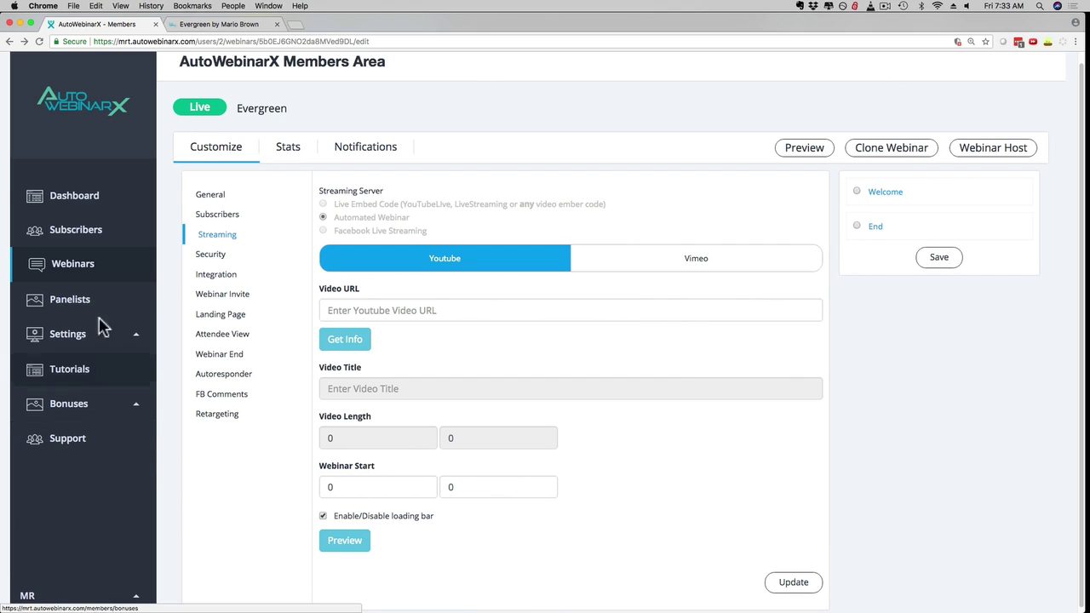
Review the Evergreen webinar's general settings down to the just-in-time schedule and duration, and reopen its streaming settings.
left_click(195, 197)
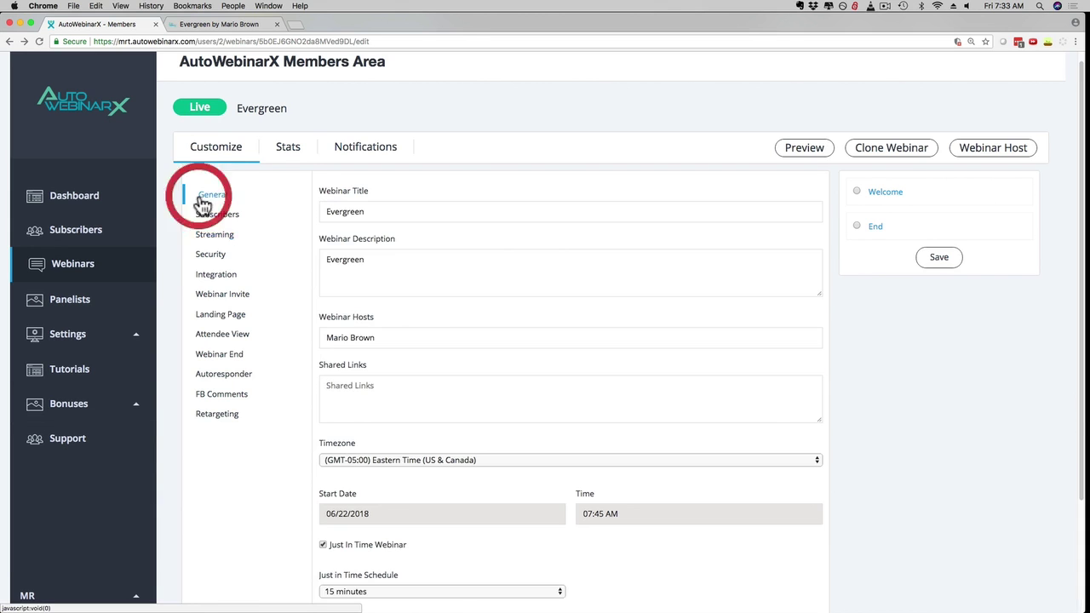
scroll(472, 276, "down", 2)
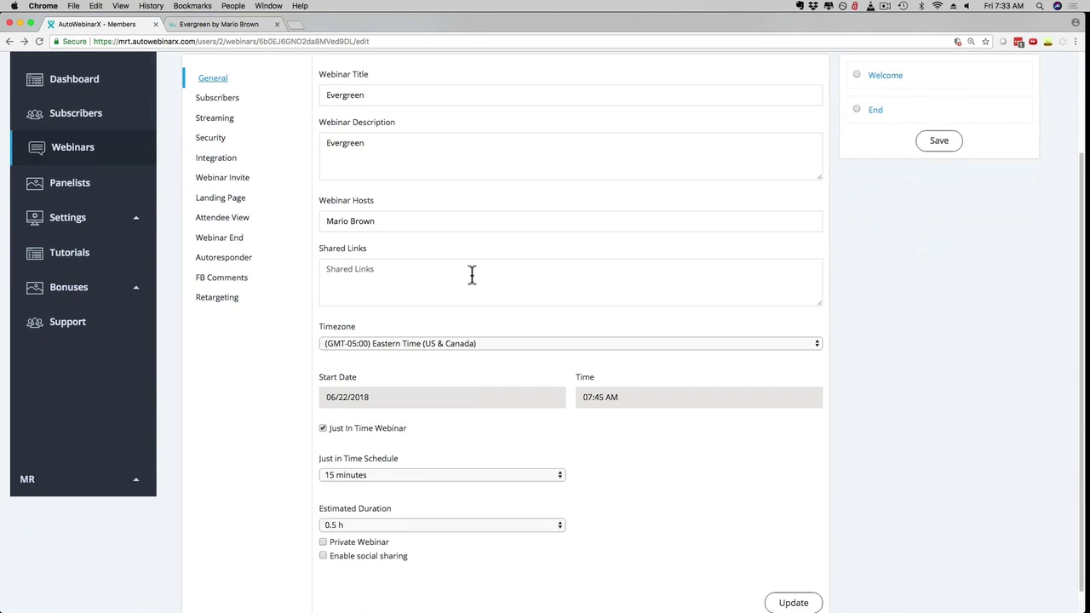
scroll(472, 276, "down", 1)
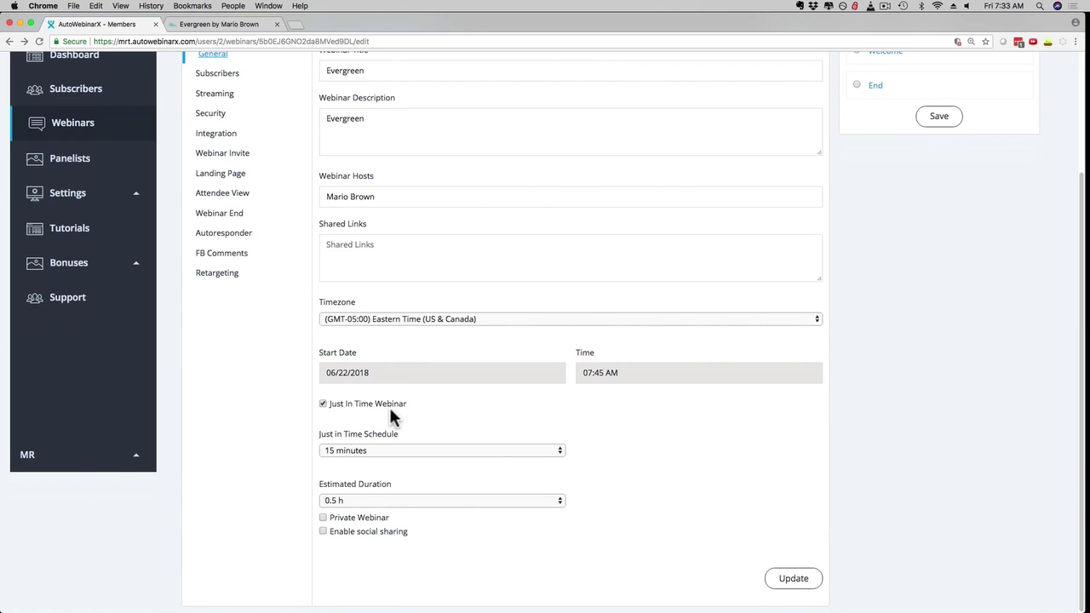
scroll(428, 397, "up", 2)
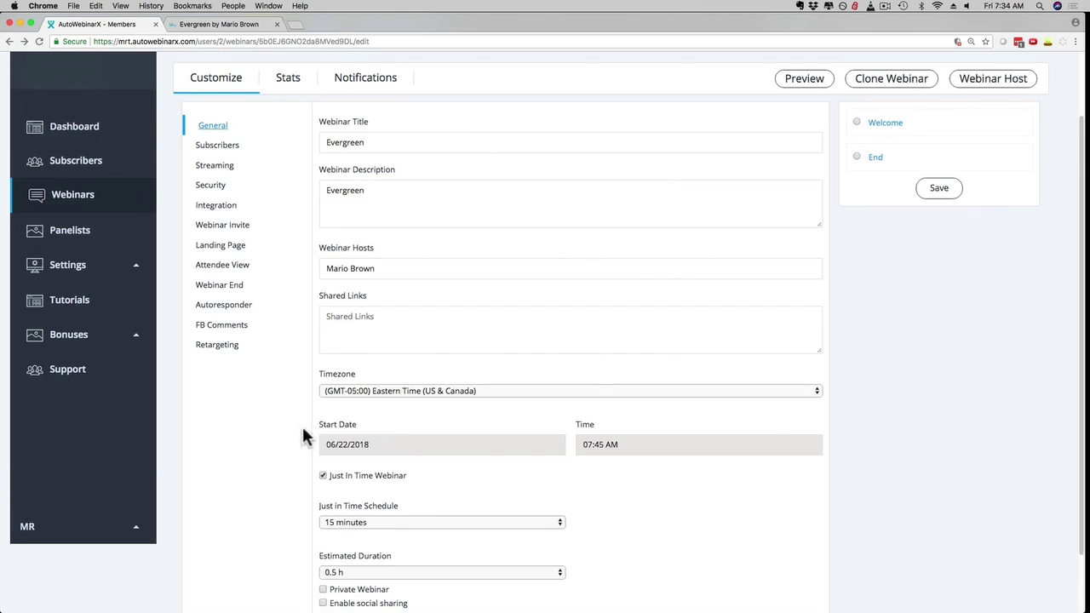
left_click(213, 164)
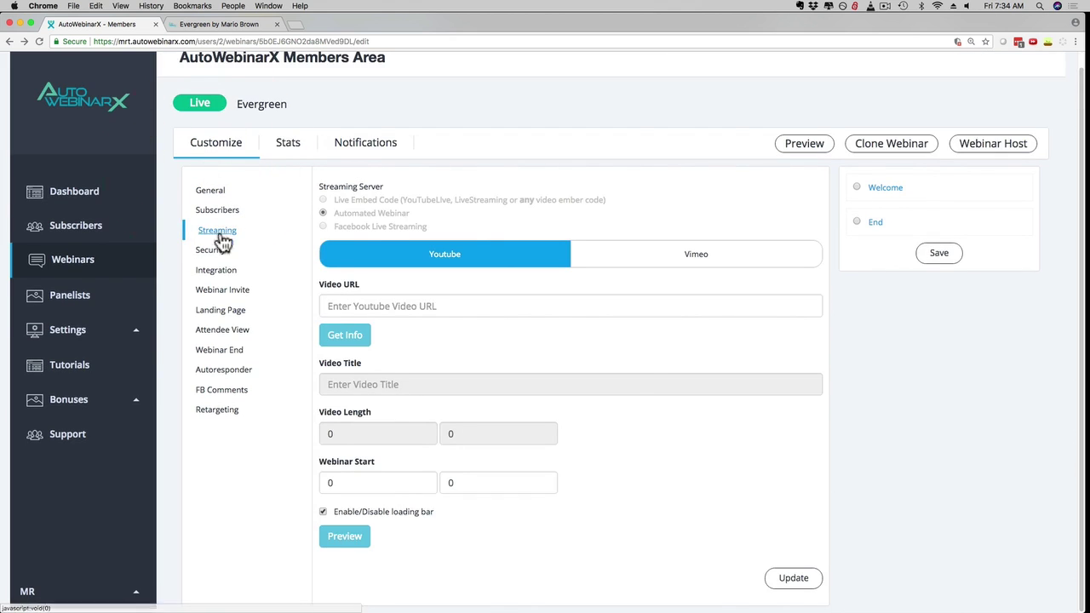
Switch to the Evergreen webinar's public sign-up page and reload it to check the just-in-time countdown.
left_click(219, 24)
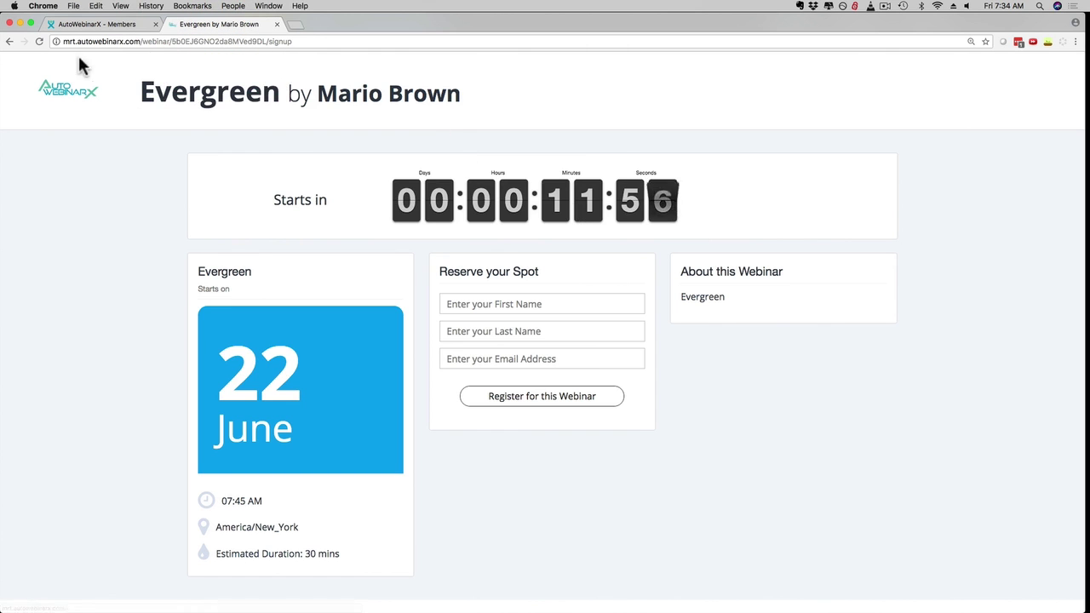
left_click(39, 41)
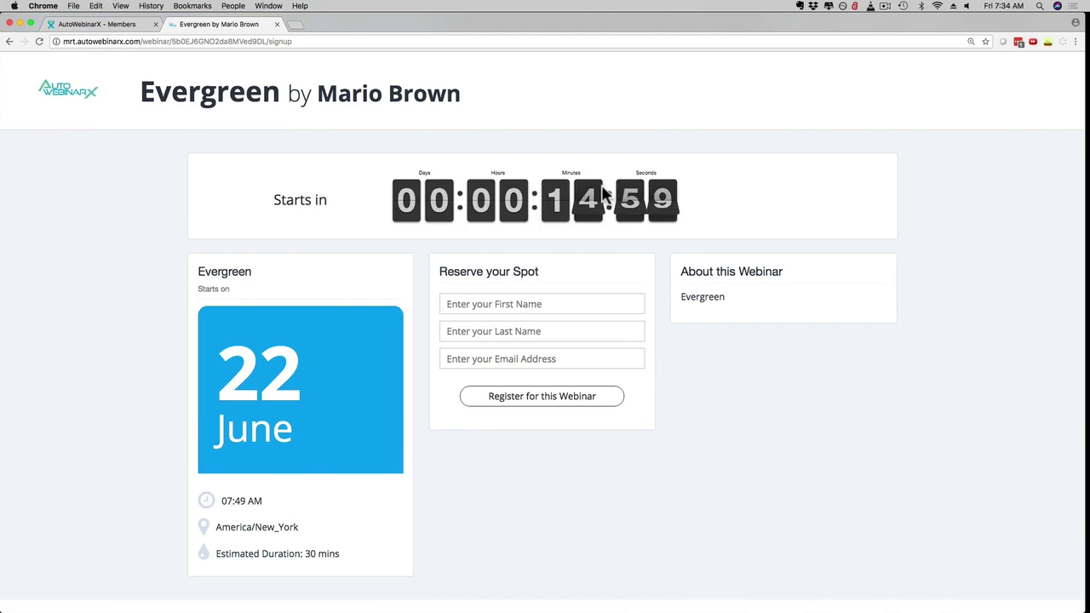